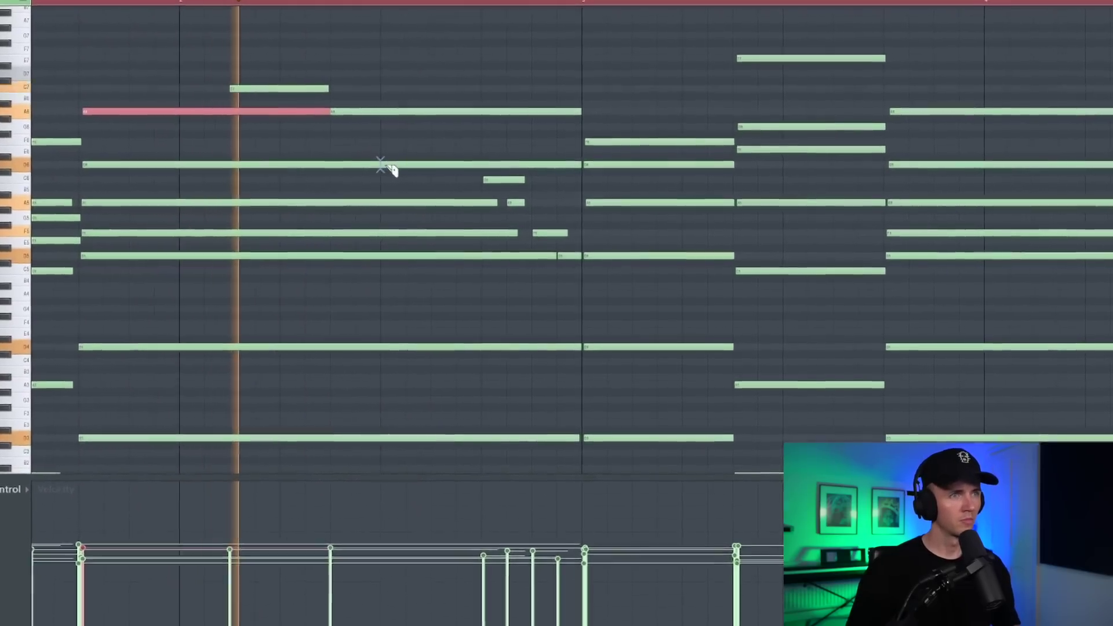
# Step: Slice the long D6 chord note and delete surplus upper notes from the layered chord parts in the piano roll
pyautogui.click(386, 166)
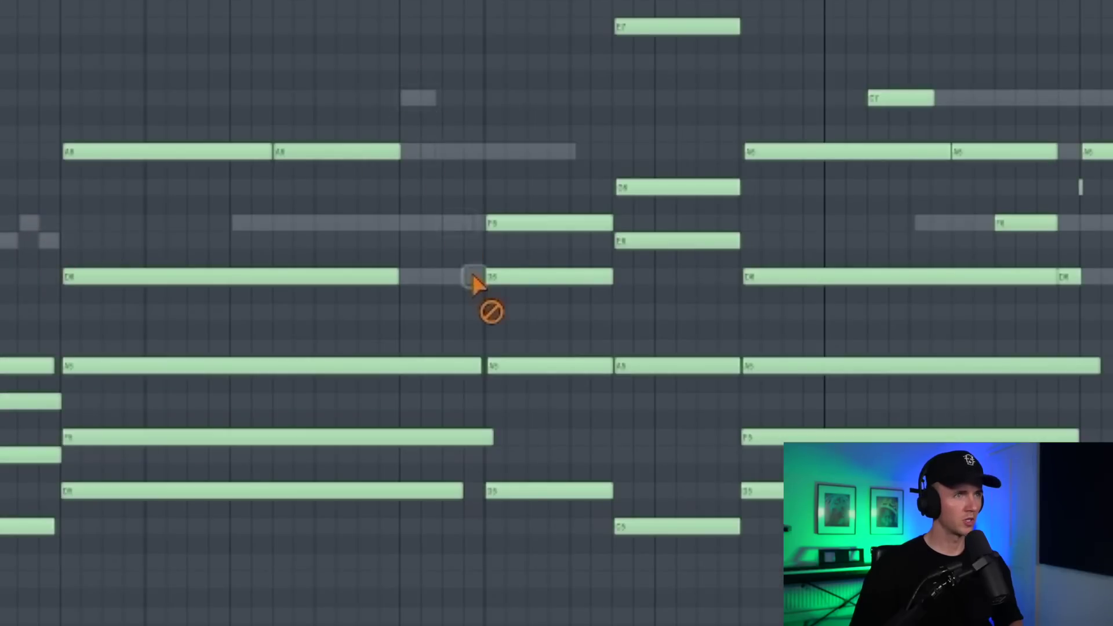
pyautogui.moveTo(391, 150); pyautogui.dragTo(458, 150)
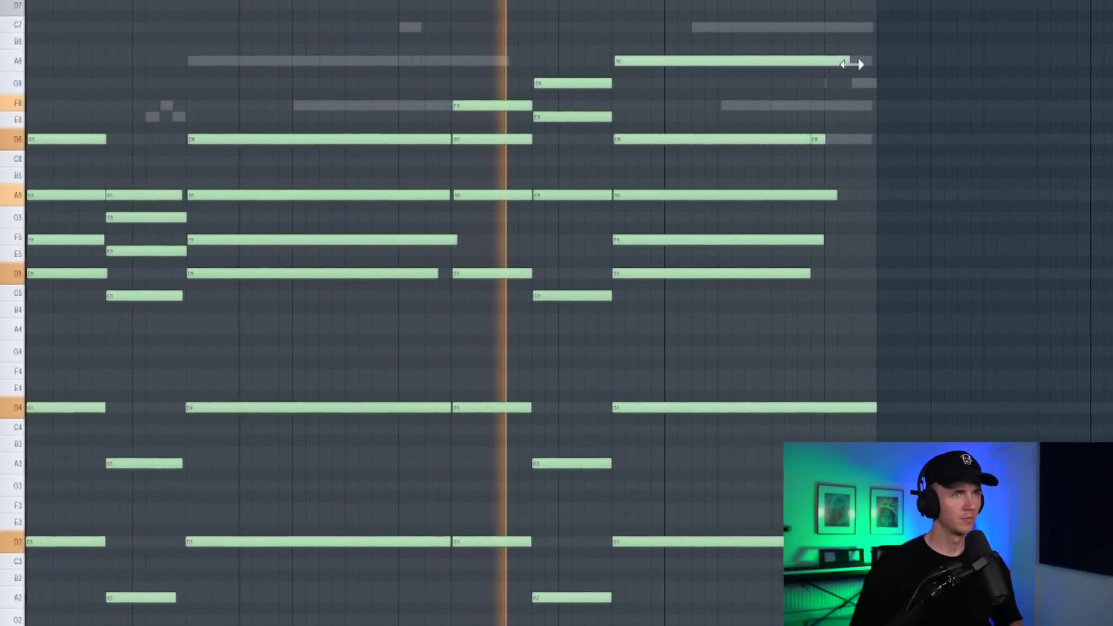
pyautogui.moveTo(821, 126); pyautogui.dragTo(754, 332)
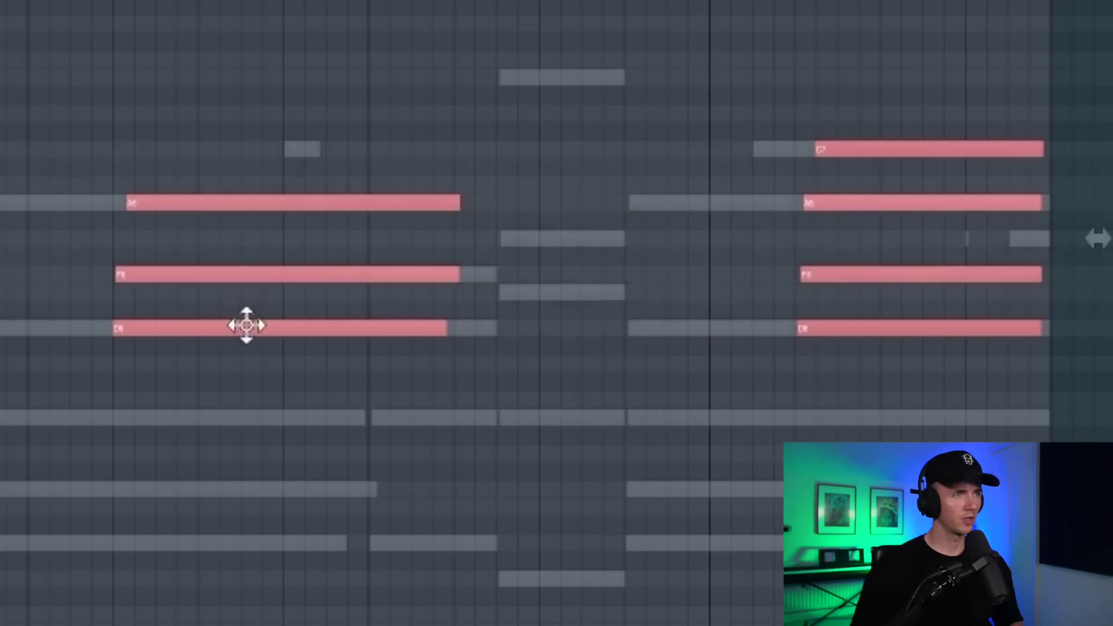
# Step: Move the selected high chord notes, D6 up to C7, slightly forward in time
pyautogui.moveTo(246, 325); pyautogui.dragTo(284, 332)
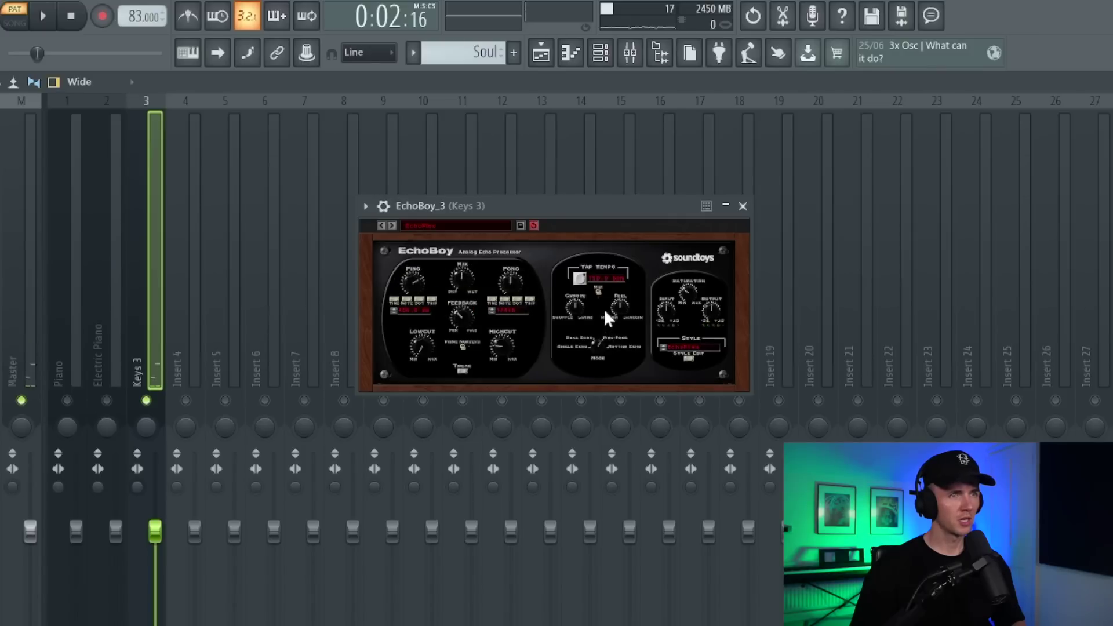
# Step: Adjust the mix and decay of the ValhallaVintageVerb reverb on the Electric Piano track during playback
pyautogui.press('space')
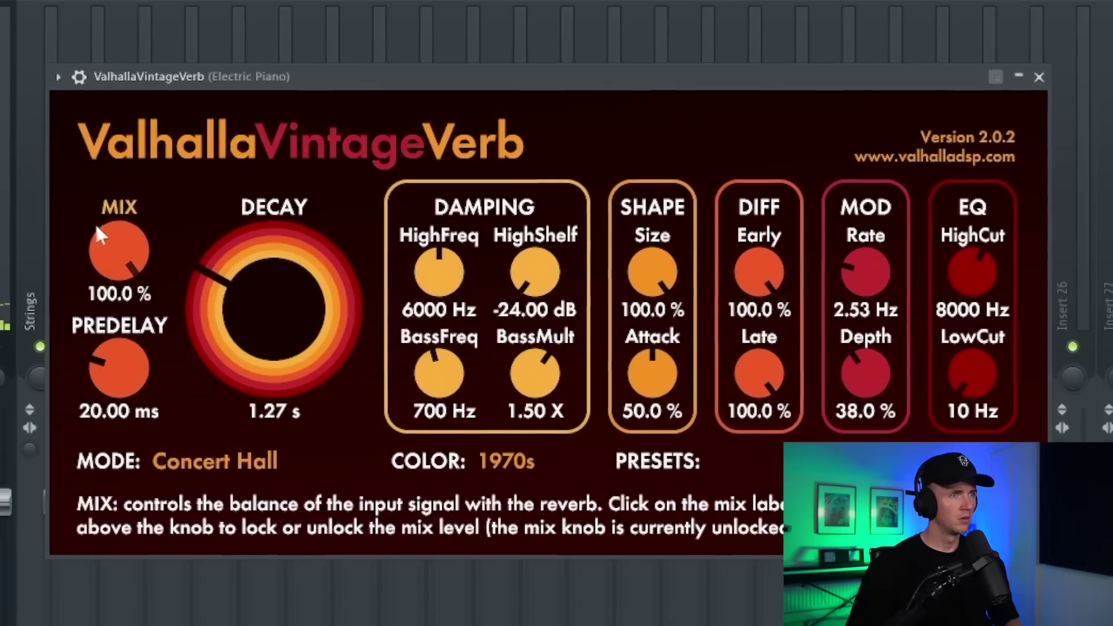
pyautogui.moveTo(94, 231); pyautogui.dragTo(155, 333)
pyautogui.moveTo(287, 311); pyautogui.dragTo(353, 284)
pyautogui.moveTo(230, 327); pyautogui.dragTo(248, 426)
pyautogui.moveTo(859, 342); pyautogui.dragTo(806, 302)
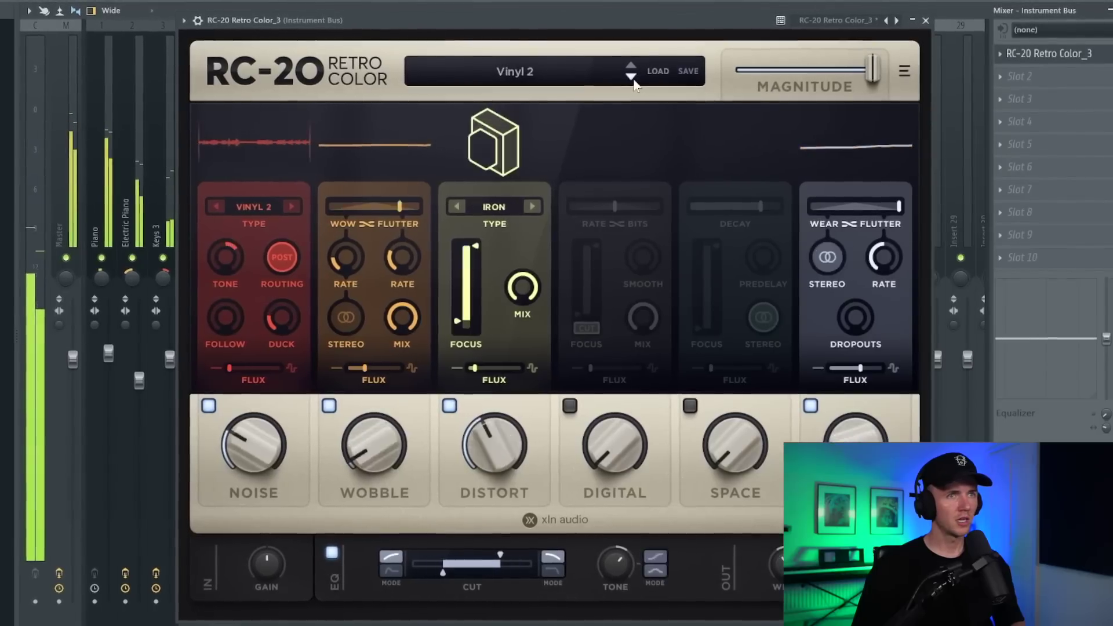
# Step: Load the Vinyl 3 preset in RC-20 Retro Color on the Instrument Bus and fine-tune the distort and noise amounts
pyautogui.click(631, 76)
pyautogui.click(631, 76)
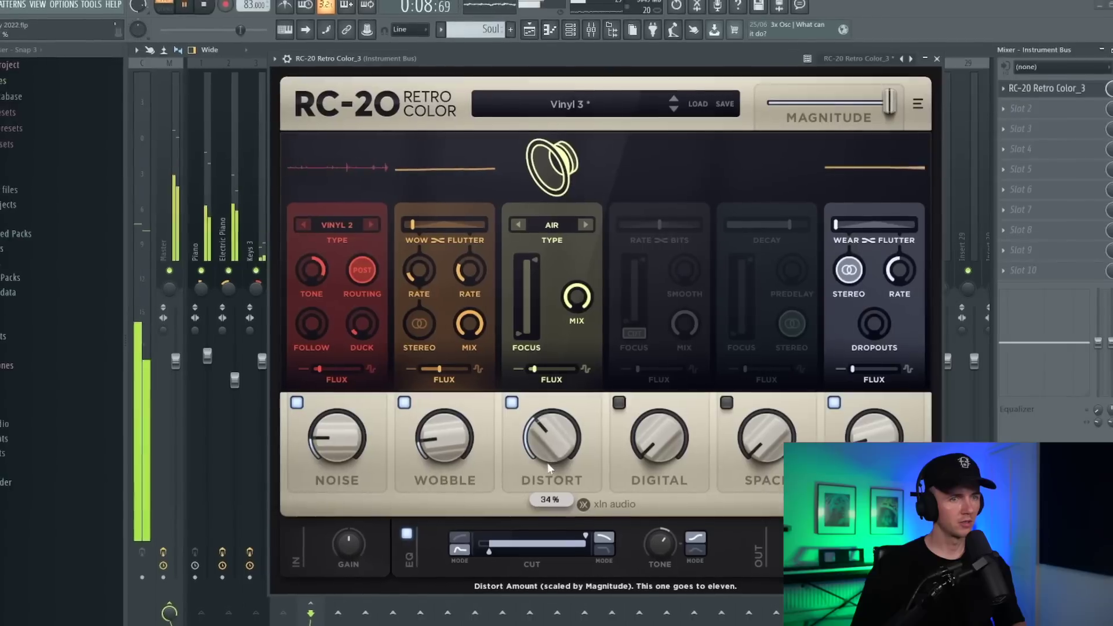
pyautogui.moveTo(547, 462); pyautogui.dragTo(550, 437)
pyautogui.moveTo(337, 457); pyautogui.dragTo(338, 453)
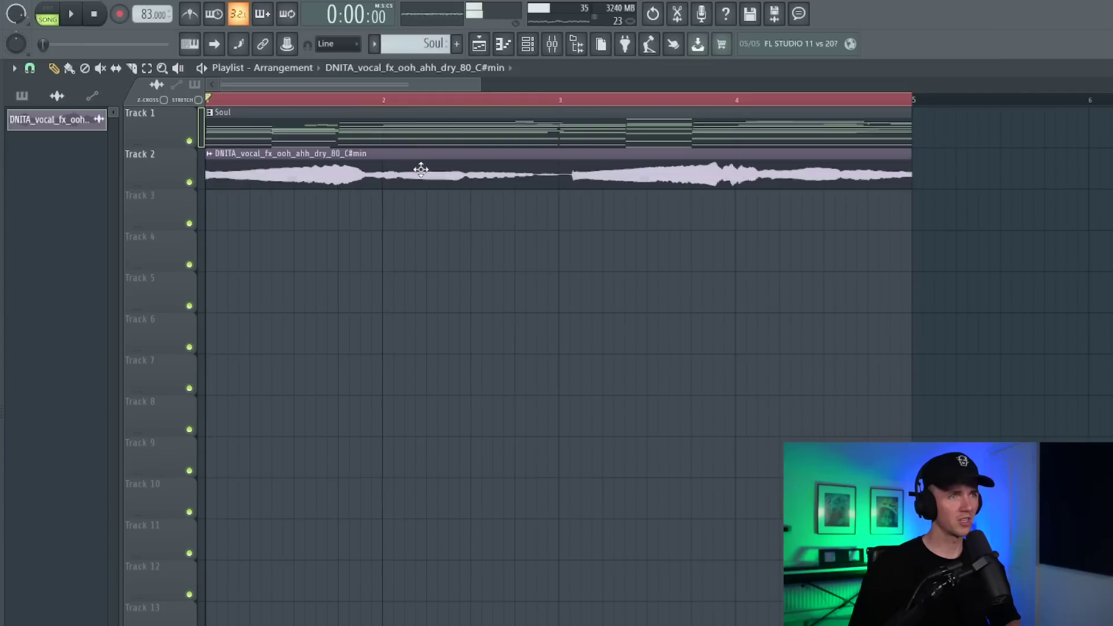
# Step: Check the vocal sample's time-stretching settings and switch to the Slice tool to cut the vocal clip between bars 3 and 4
pyautogui.doubleClick(443, 154)
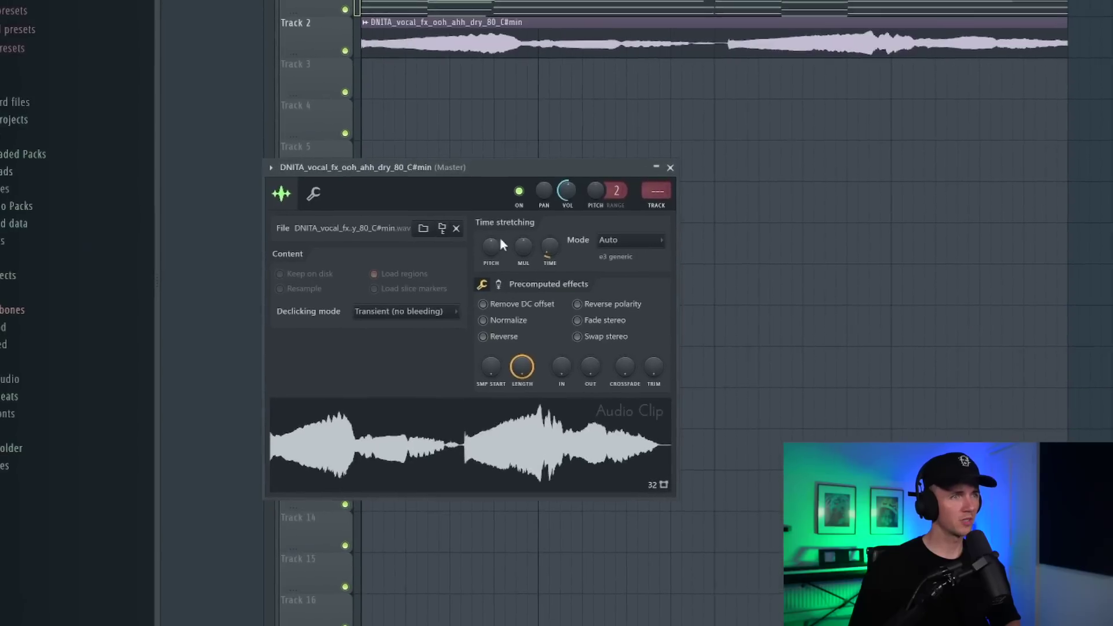
pyautogui.click(660, 174)
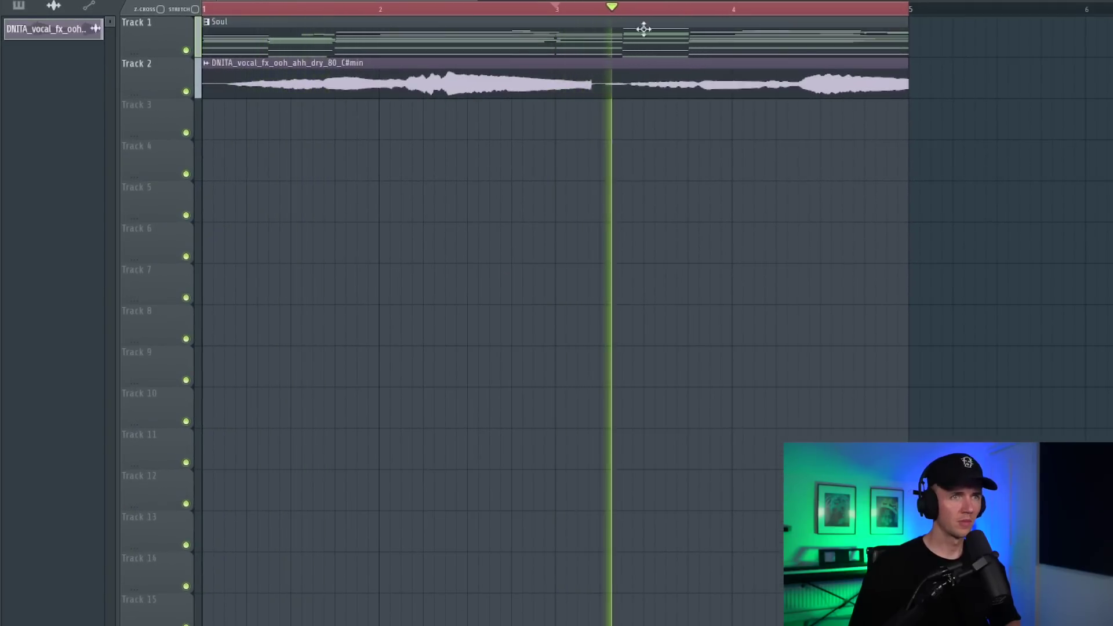
pyautogui.scroll(3, 725, 89)
pyautogui.scroll(-1, 710, 92)
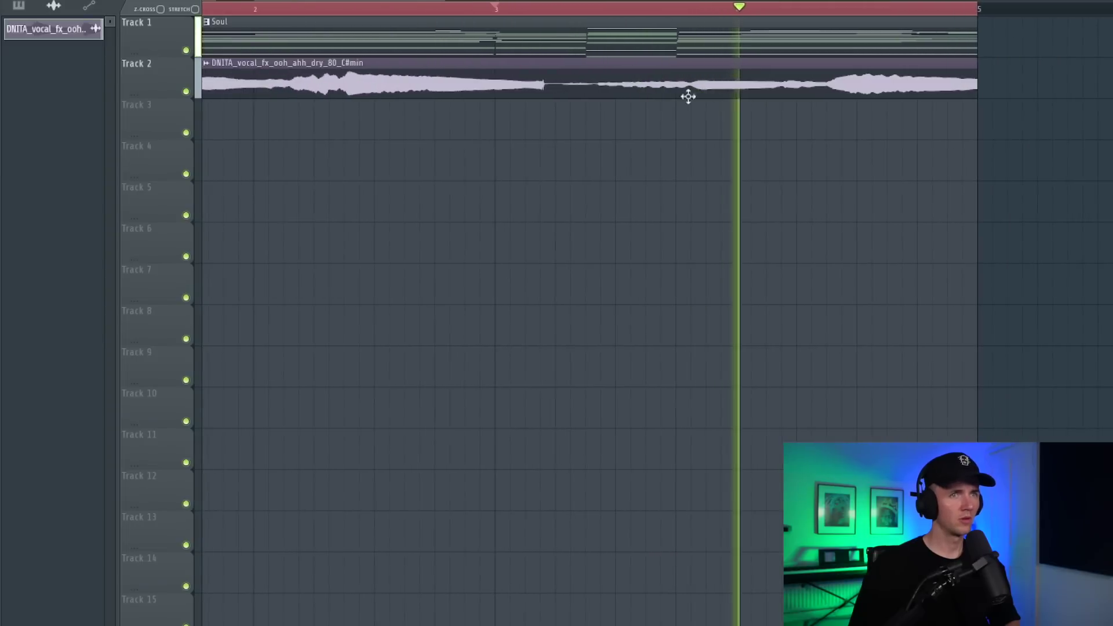
pyautogui.press('c')
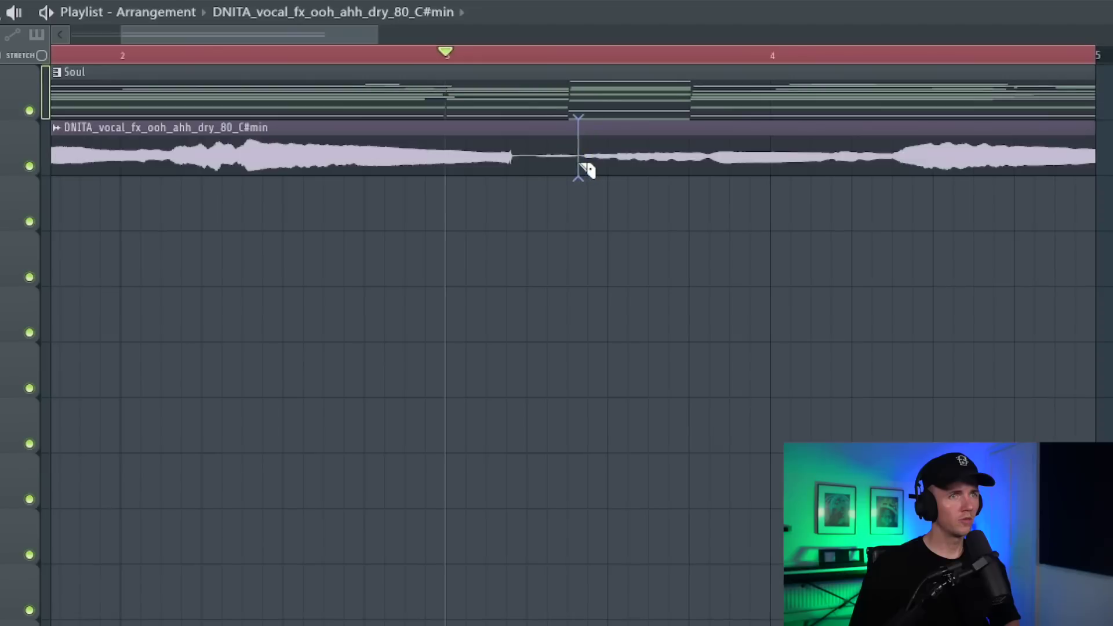
pyautogui.scroll(-2, 423, 207)
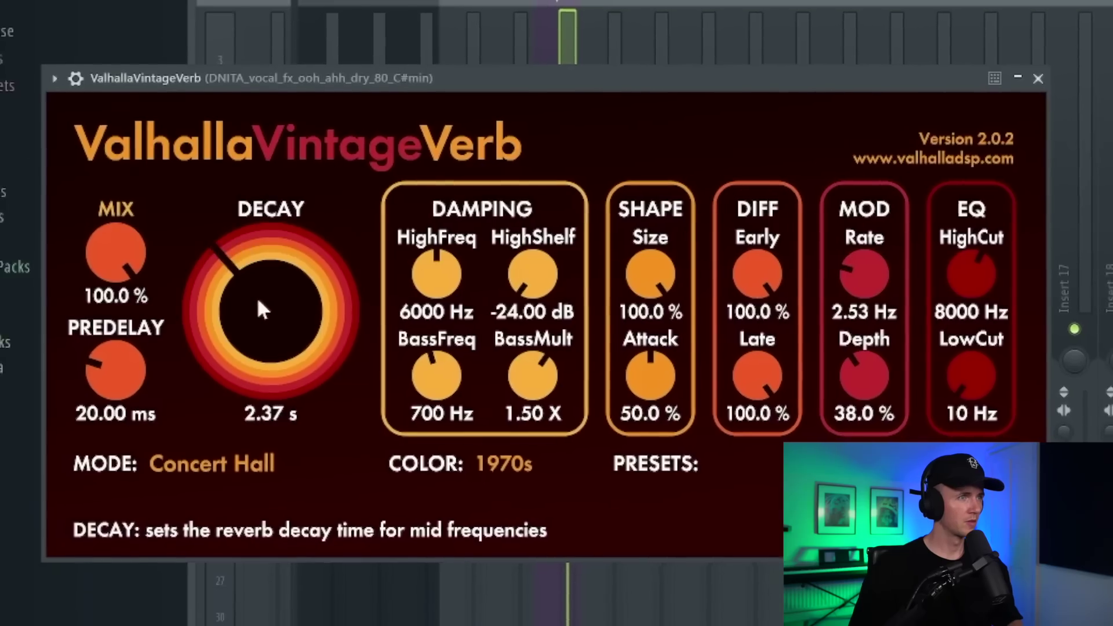
# Step: Set the vocal's ValhallaVintageVerb to a 1.95 s decay and 46.4% mix, and reduce its predelay
pyautogui.moveTo(257, 297); pyautogui.dragTo(257, 322)
pyautogui.moveTo(153, 256); pyautogui.dragTo(122, 387)
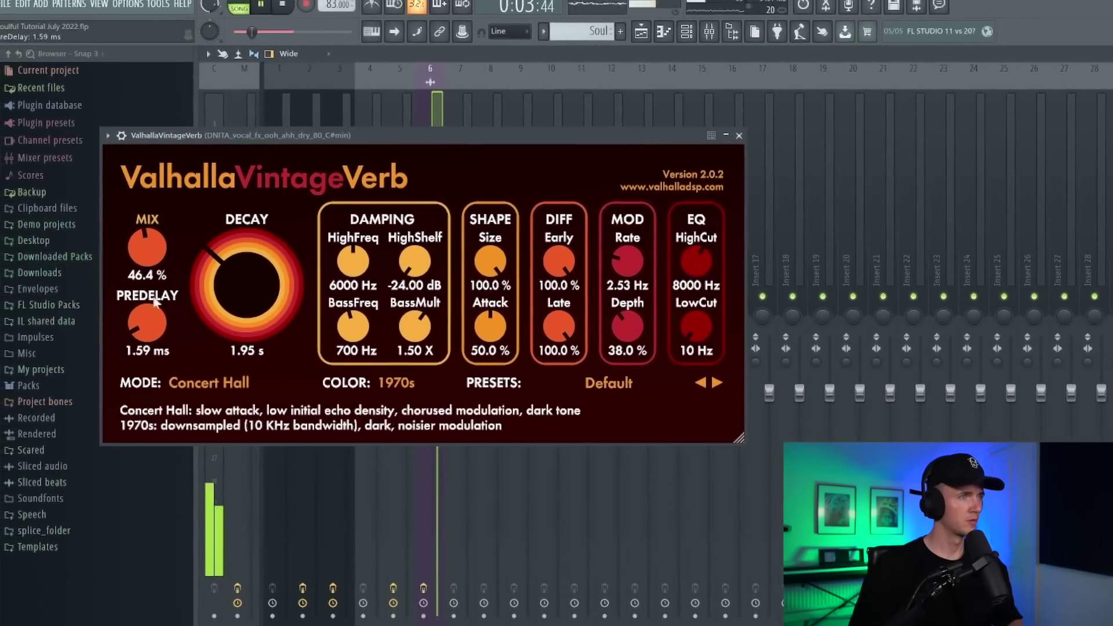
pyautogui.moveTo(155, 301); pyautogui.dragTo(154, 336)
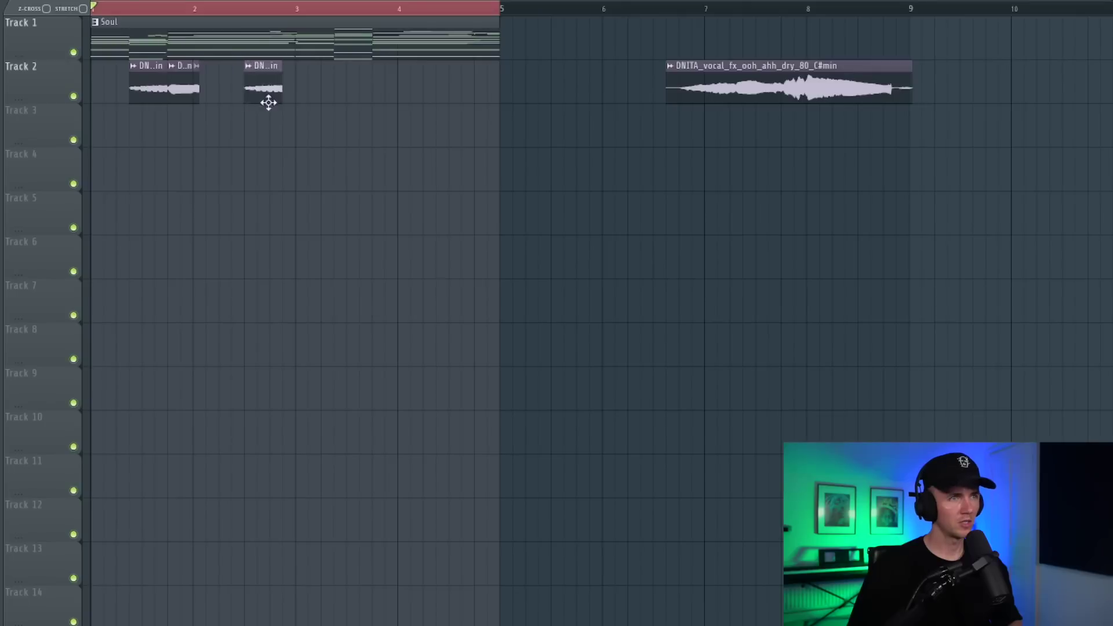
pyautogui.scroll(3, 359, 111)
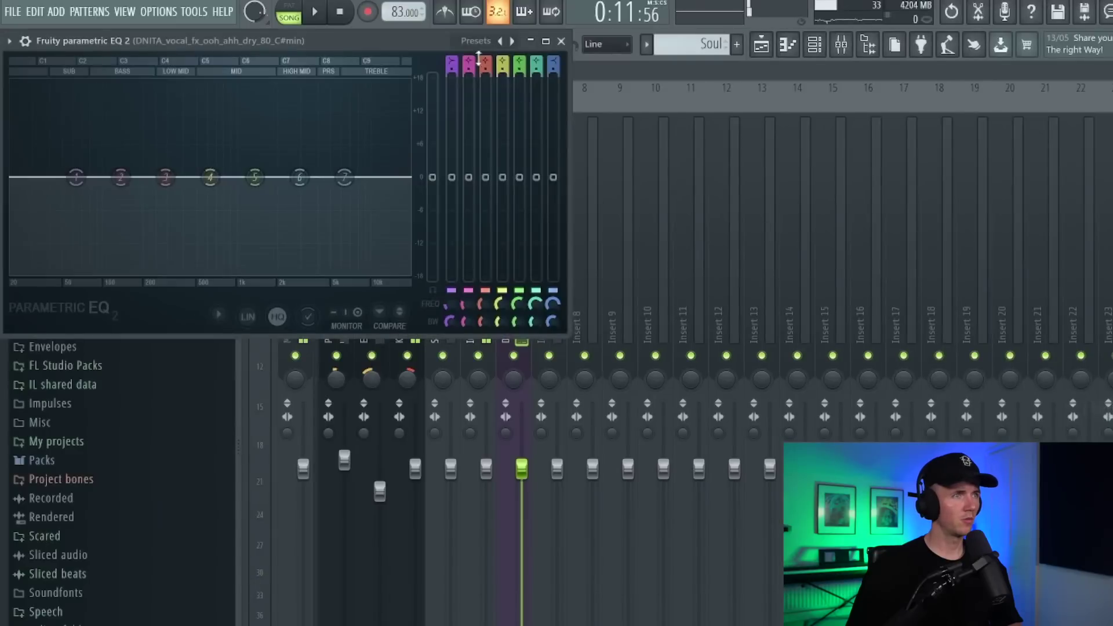
# Step: Load the 20Hz + 18kHz cut preset in the vocal's Parametric EQ 2, raise the low cut and lower the high cut
pyautogui.click(511, 40)
pyautogui.press('space')
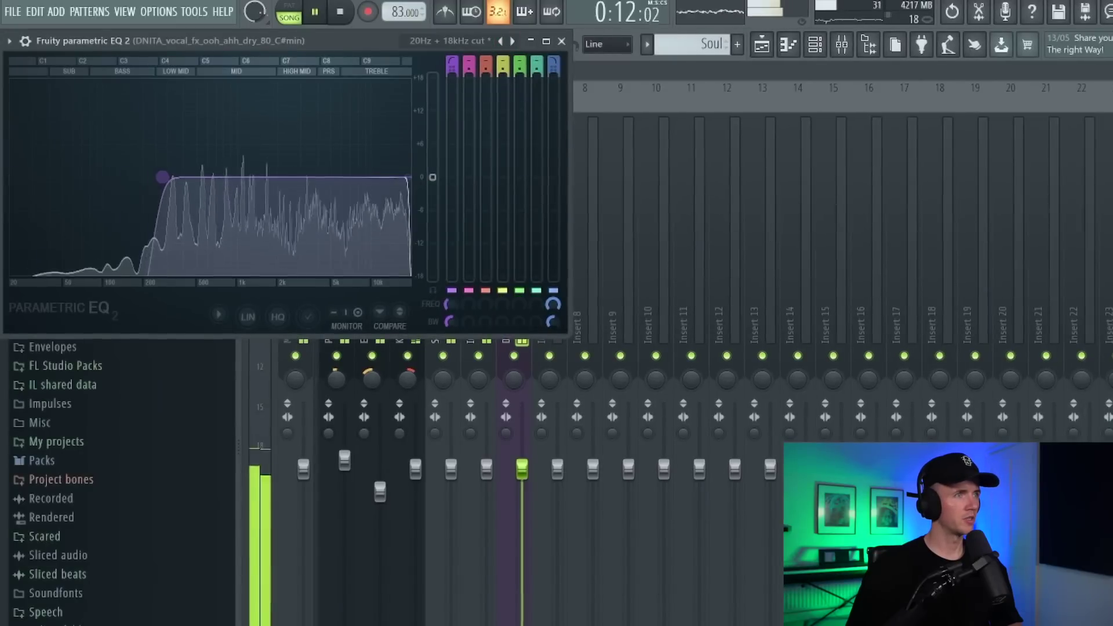
pyautogui.moveTo(418, 189); pyautogui.dragTo(381, 183)
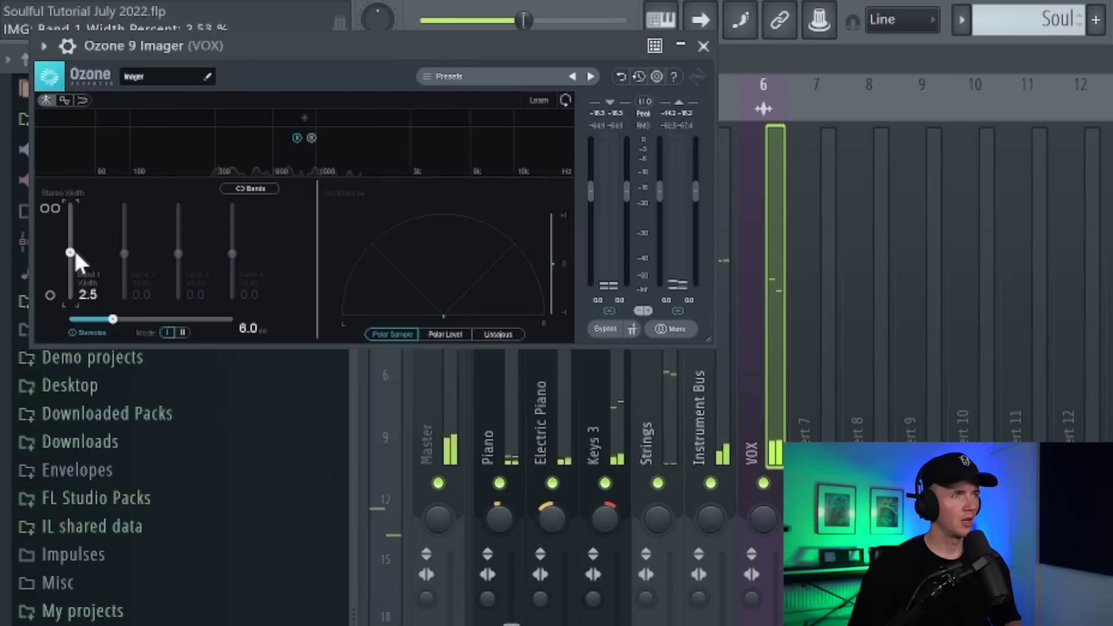
# Step: Widen the vocal by raising the Band 1 stereo width in the VOX track's Ozone 9 Imager to about 67
pyautogui.moveTo(75, 248); pyautogui.dragTo(72, 238)
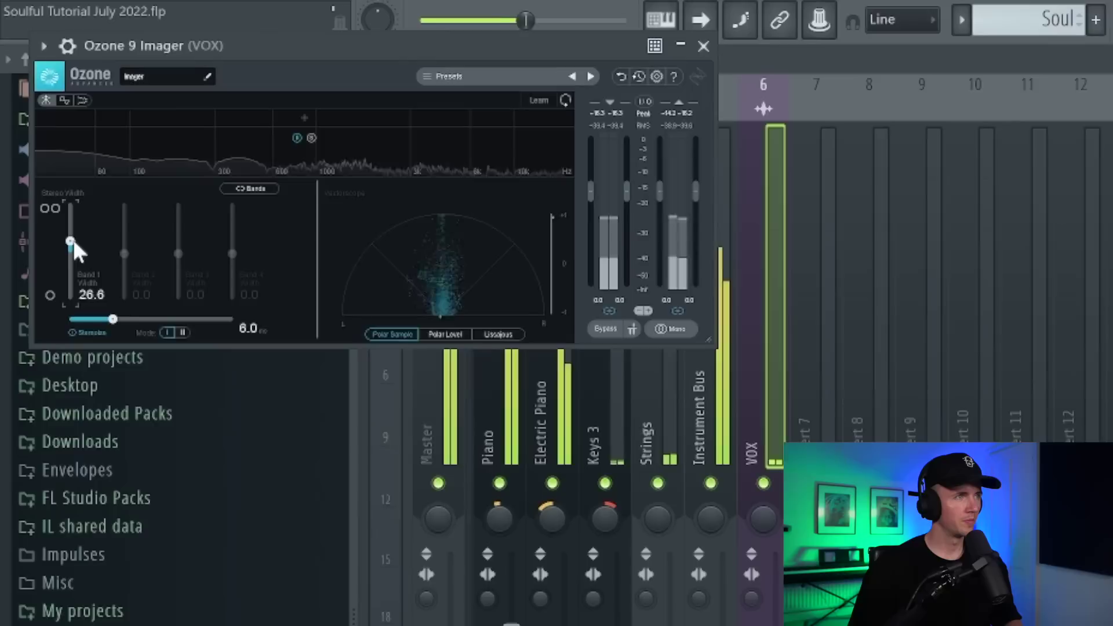
pyautogui.moveTo(73, 239); pyautogui.dragTo(83, 248)
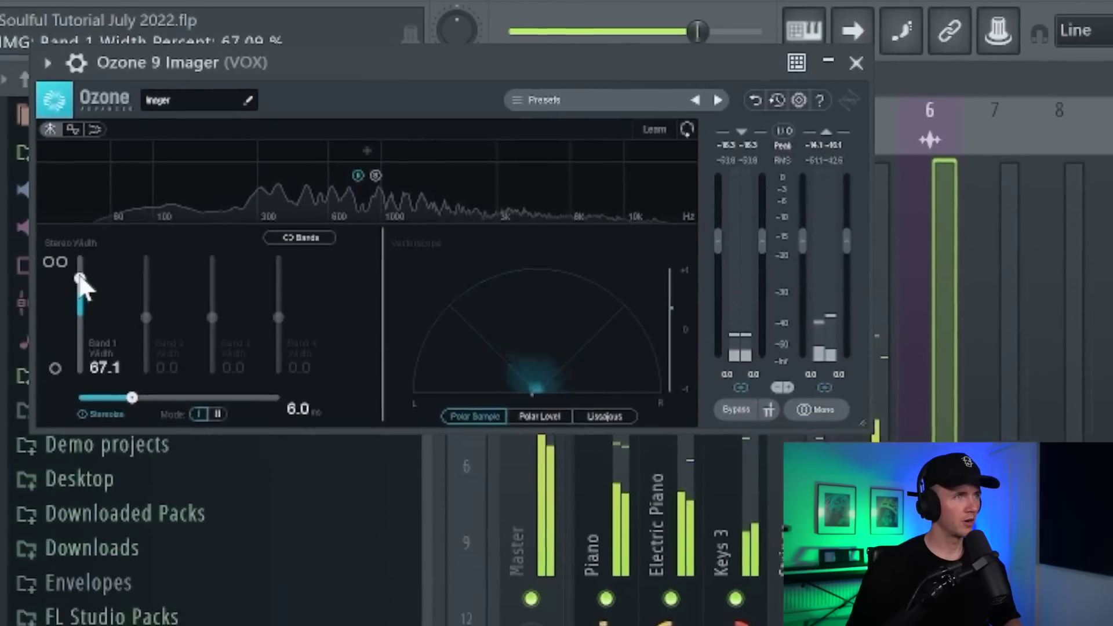
pyautogui.moveTo(81, 284); pyautogui.dragTo(80, 276)
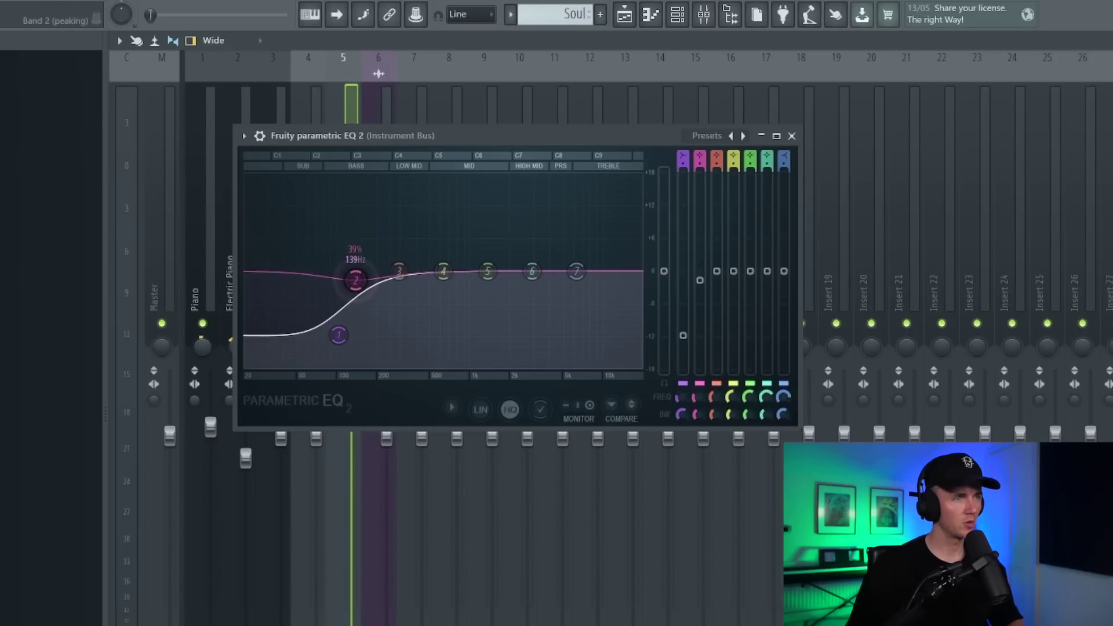
# Step: Lower the low-shelf band 1 and the peaking band 2 in the Instrument Bus Parametric EQ 2 during playback
pyautogui.press('space')
pyautogui.moveTo(342, 335); pyautogui.dragTo(348, 343)
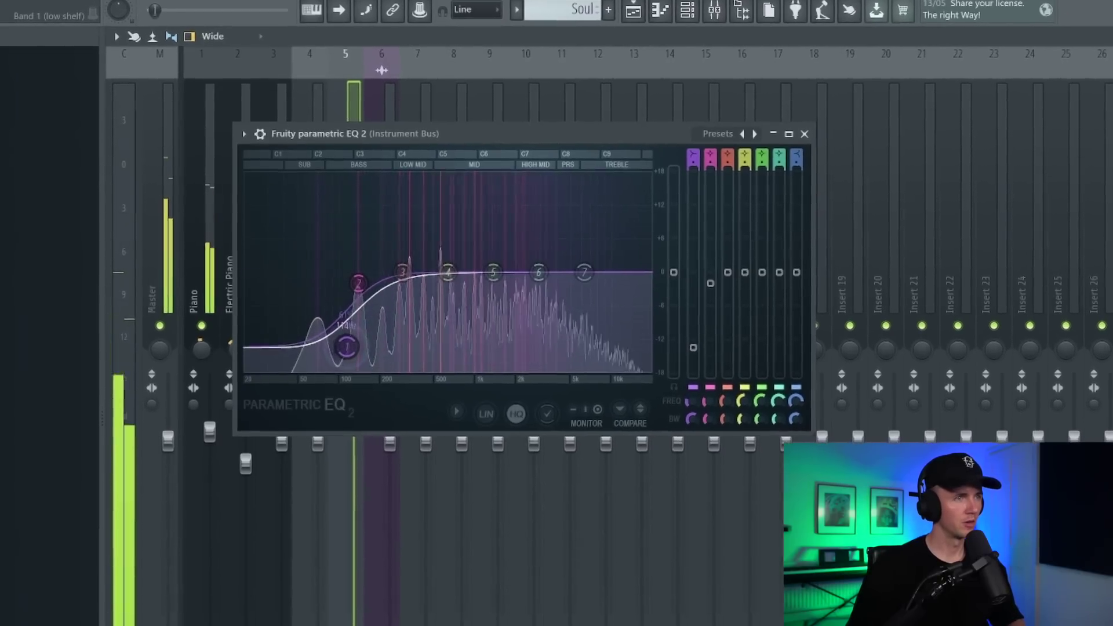
pyautogui.moveTo(356, 282); pyautogui.dragTo(355, 287)
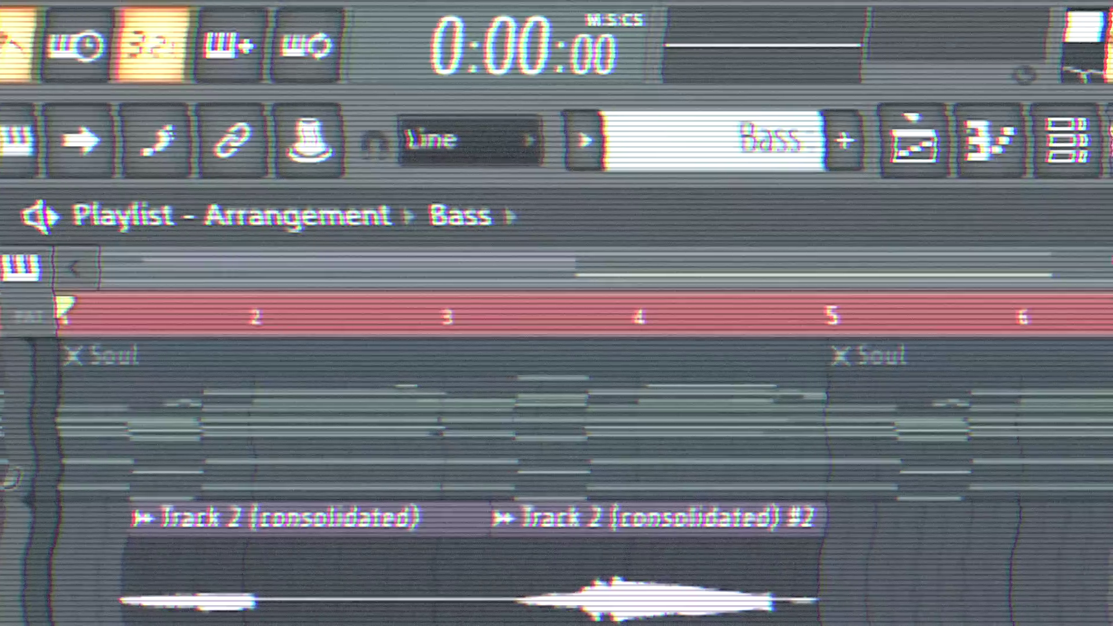
# Step: Start recording the Bass pattern with a count-in
pyautogui.press('space')
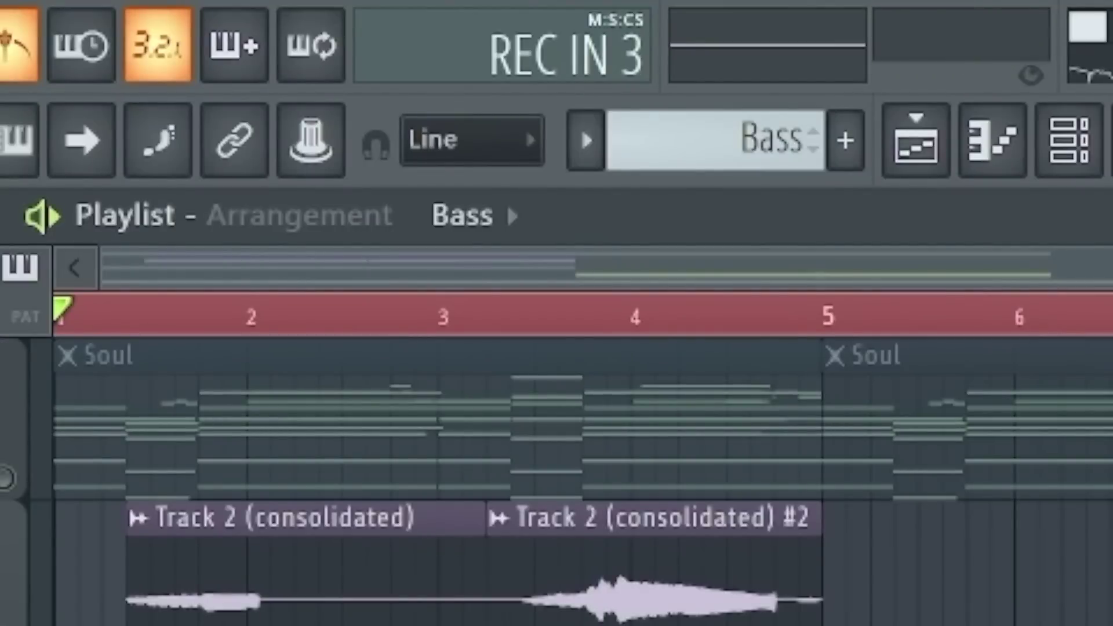
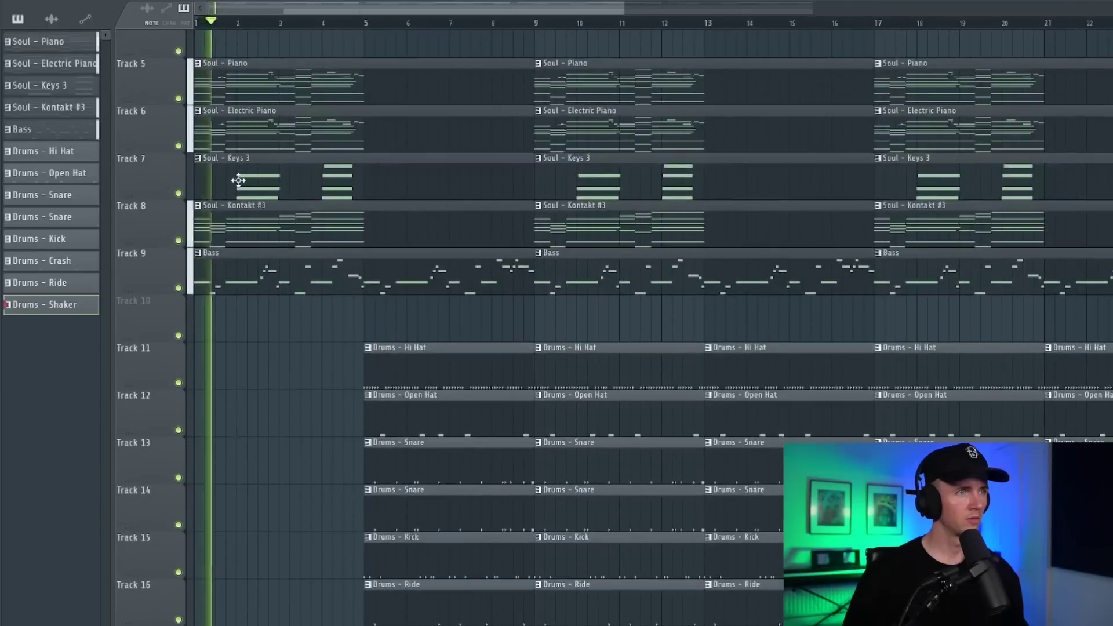
# Step: Delete the Soul - Keys 3 clip at bar 1 on Track 7 and restart playback
pyautogui.rightClick(260, 184)
pyautogui.press('space')
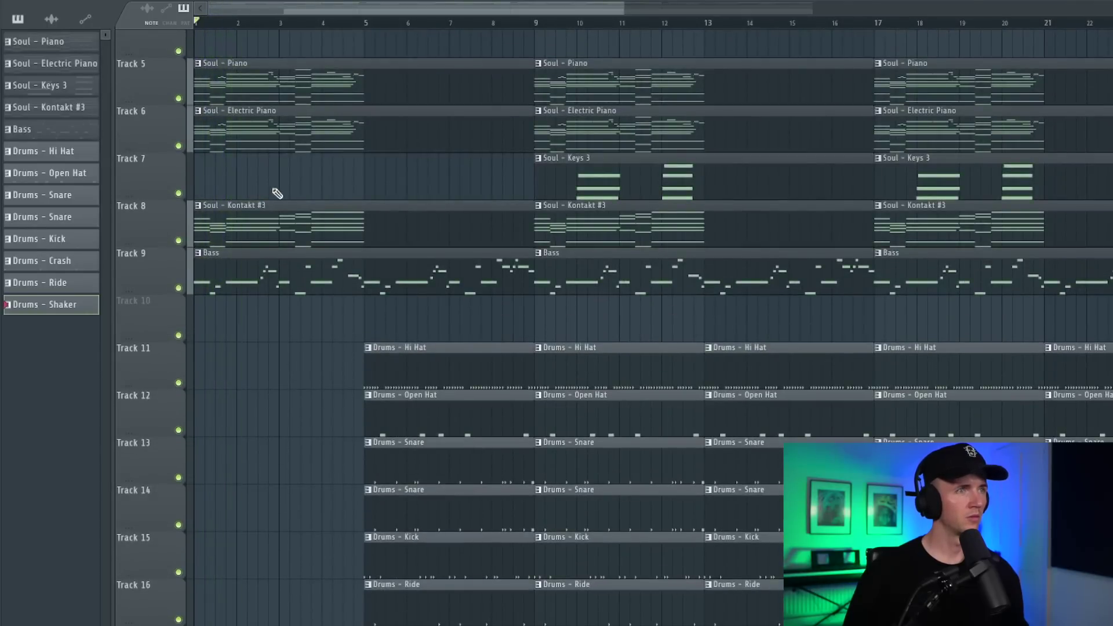
pyautogui.press('space')
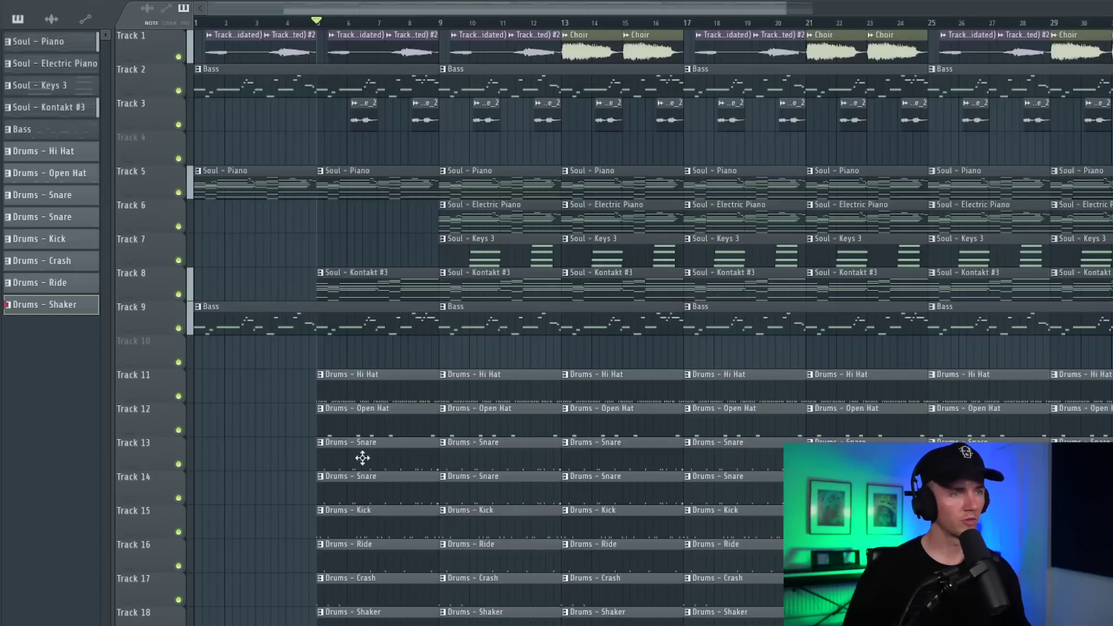
# Step: Delete the kick clip, both snare clips and the two Track 3 Arcade clips between bars 5 and 9
pyautogui.rightClick(393, 521)
pyautogui.rightClick(390, 496)
pyautogui.rightClick(388, 463)
pyautogui.press('space')
pyautogui.rightClick(368, 118)
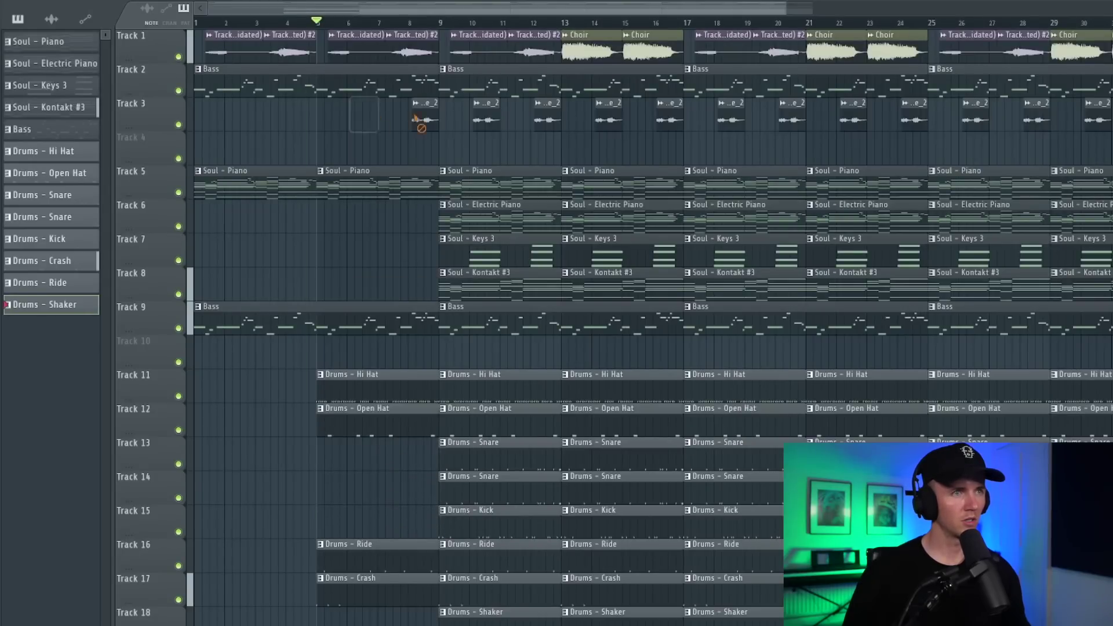
pyautogui.rightClick(416, 119)
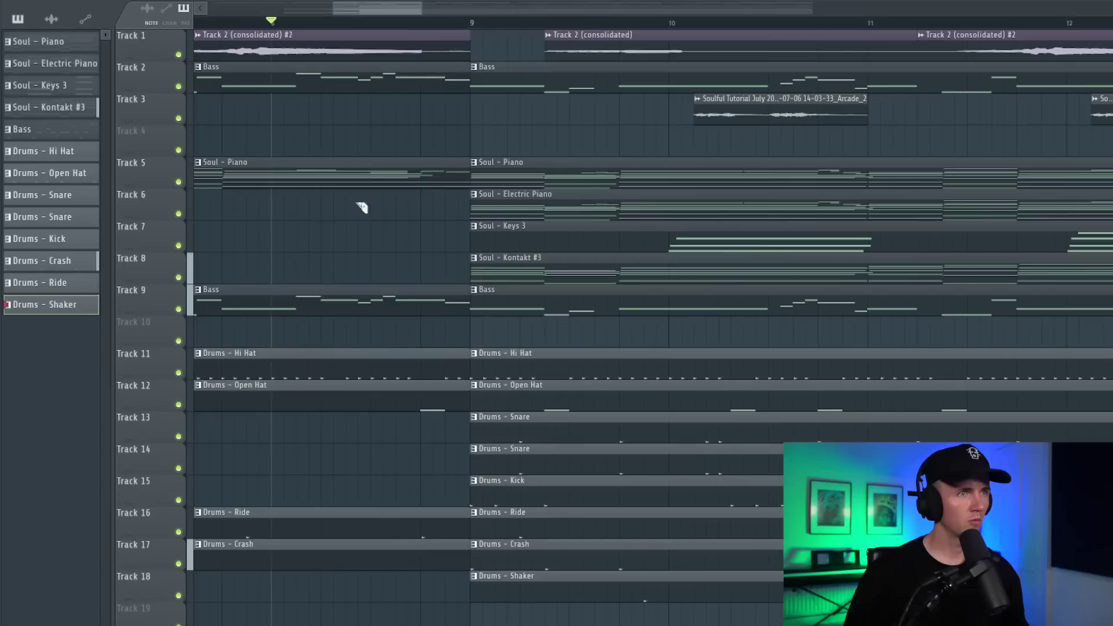
# Step: Slice the drum clips on Tracks 11 to 17 partway through bar 8
pyautogui.moveTo(363, 362); pyautogui.dragTo(363, 520)
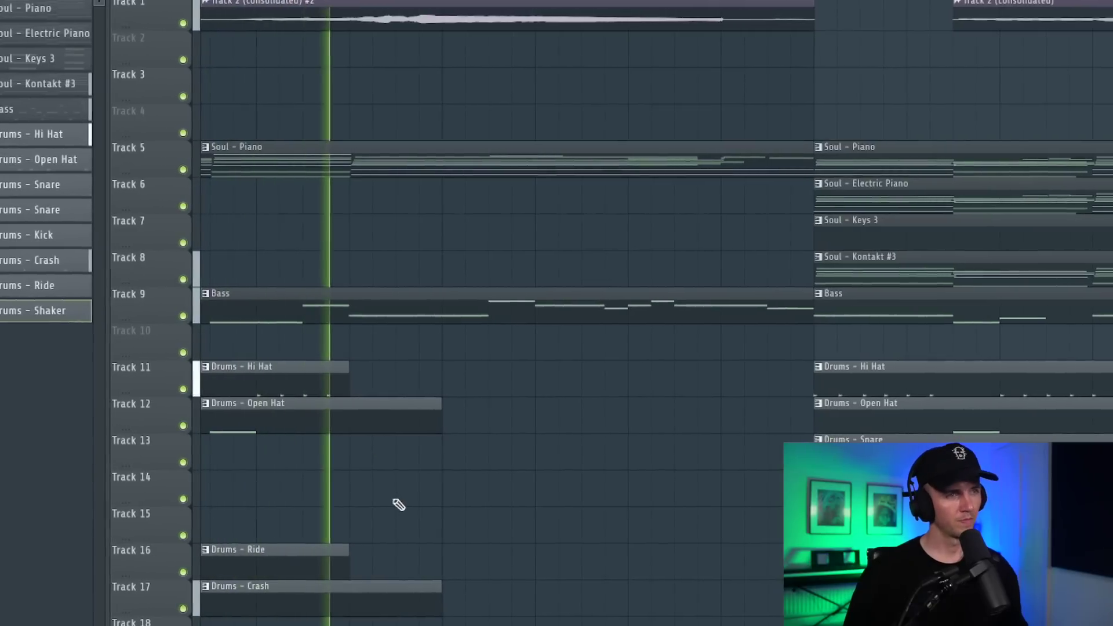
# Step: Place the crash sample from the Sampler in the playlist on Track 19, ahead of bar 9
pyautogui.scroll(-3, 387, 493)
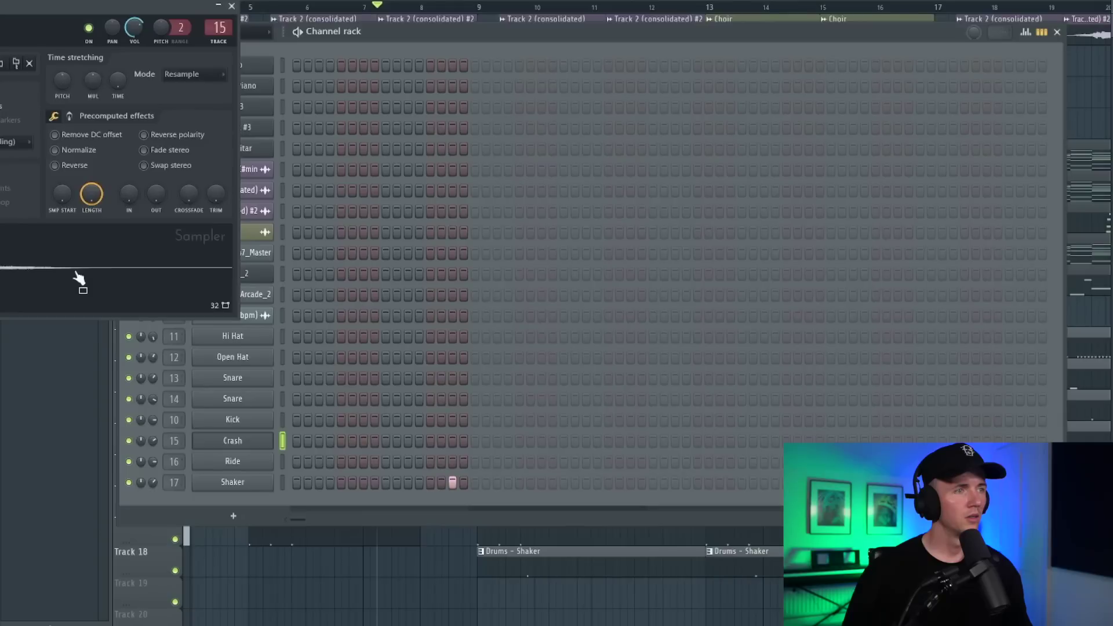
pyautogui.moveTo(75, 281); pyautogui.dragTo(359, 600)
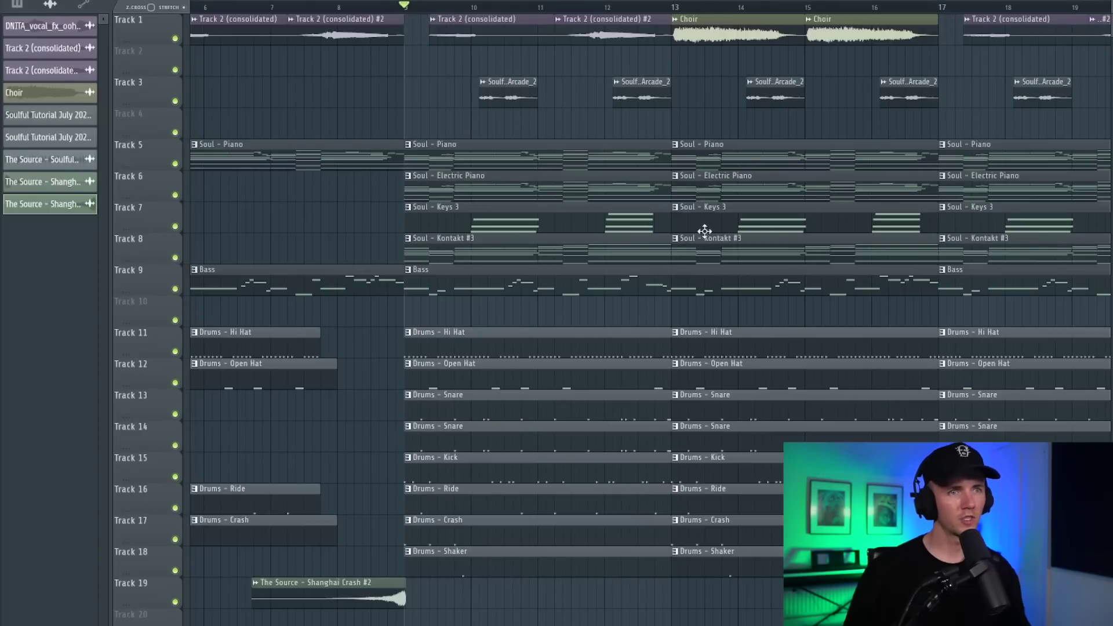
# Step: Delete the Soul - Keys 3 clip at bar 9 on Track 7 and the Arcade clip at bar 10 on Track 3
pyautogui.rightClick(488, 225)
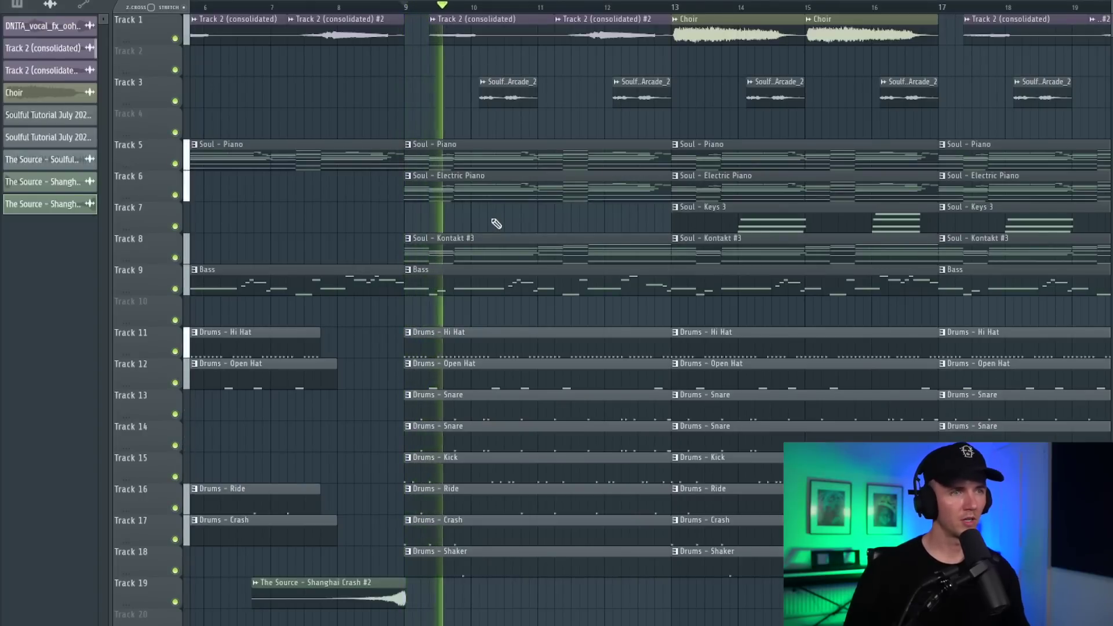
pyautogui.press('space')
pyautogui.rightClick(528, 98)
pyautogui.press('space')
# Step: Slice the snare and kick clips on Tracks 13 to 15 before and at bar 10, and split the kick near bar 9's start
pyautogui.moveTo(254, 279)
pyautogui.mouseDown()
pyautogui.moveTo(254, 442)
pyautogui.moveTo(245, 397)
pyautogui.moveTo(255, 380)
pyautogui.mouseUp()
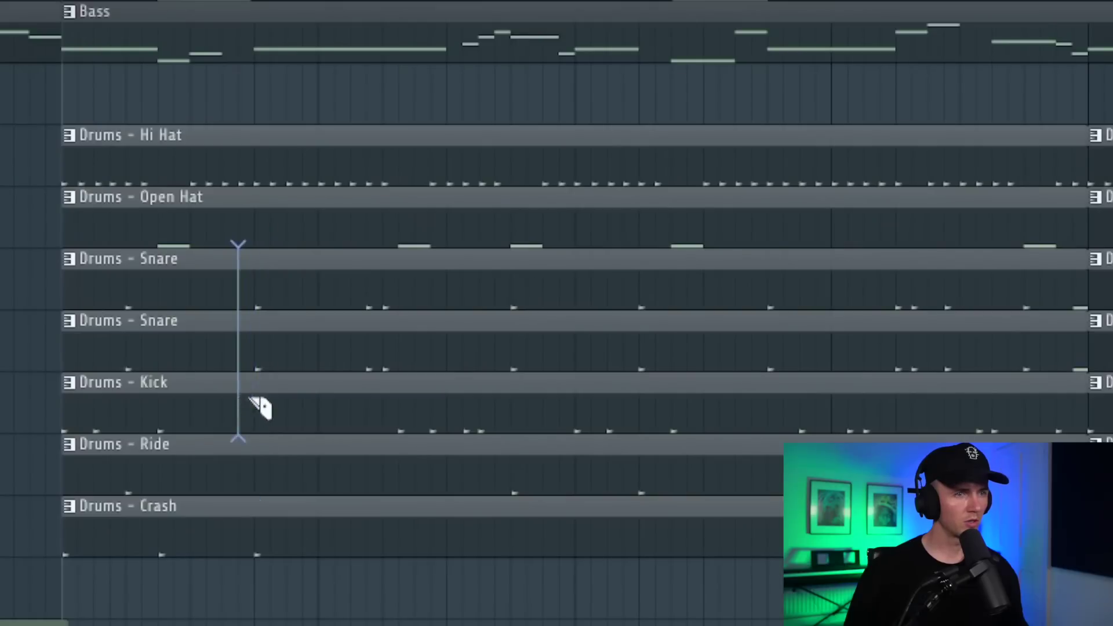
pyautogui.moveTo(317, 246); pyautogui.dragTo(322, 430)
pyautogui.moveTo(93, 367); pyautogui.dragTo(96, 426)
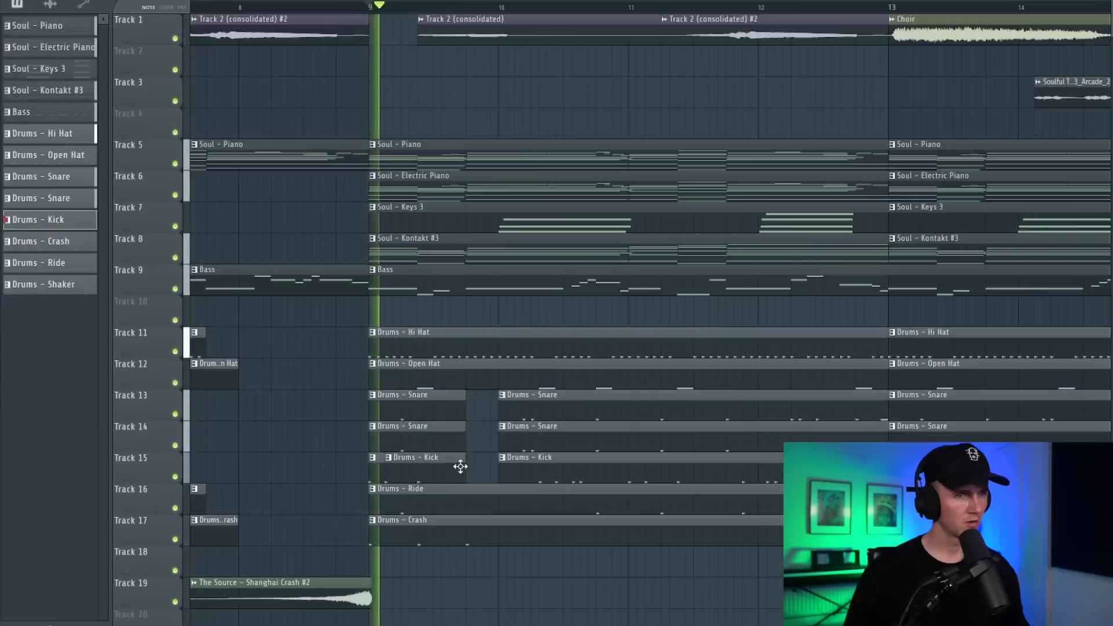
# Step: Place a short Drums - Kick clip in the gap before bar 10 on Track 15
pyautogui.click(467, 465)
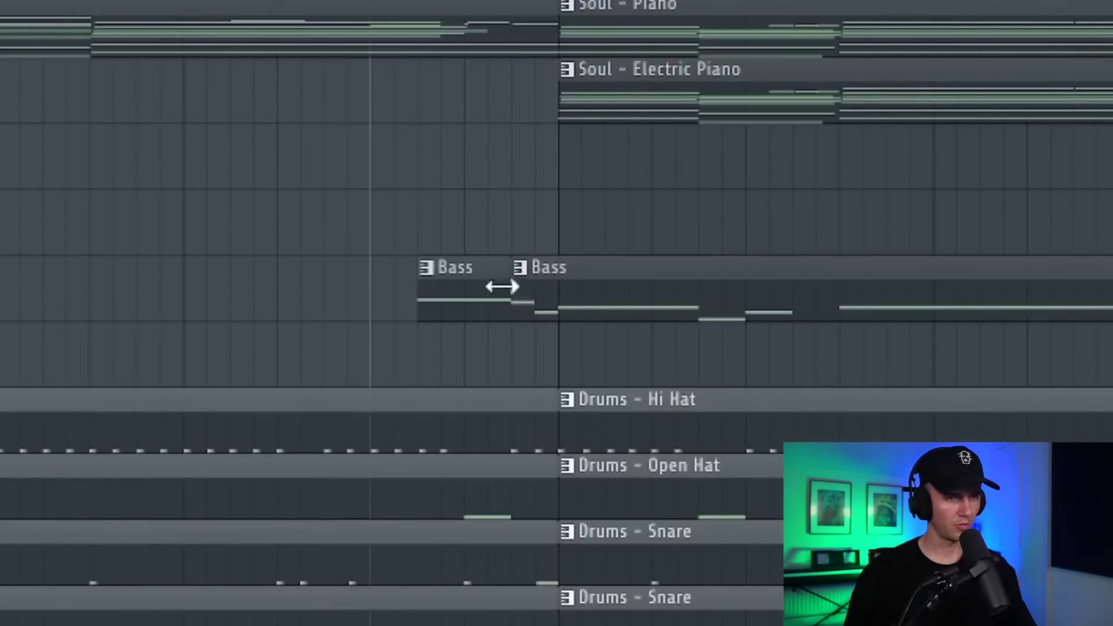
# Step: Delete the first Bass slice ahead of the bar 21 pickup and the first BREAK 5 81 BPM slice before bar 9 on Track 20
pyautogui.rightClick(502, 285)
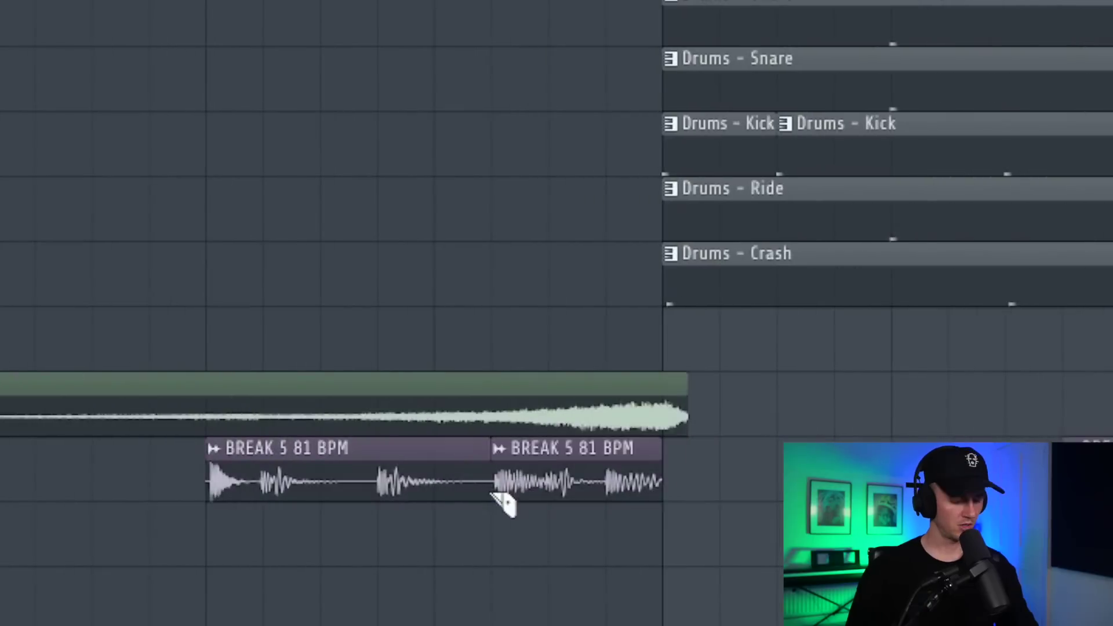
pyautogui.rightClick(442, 484)
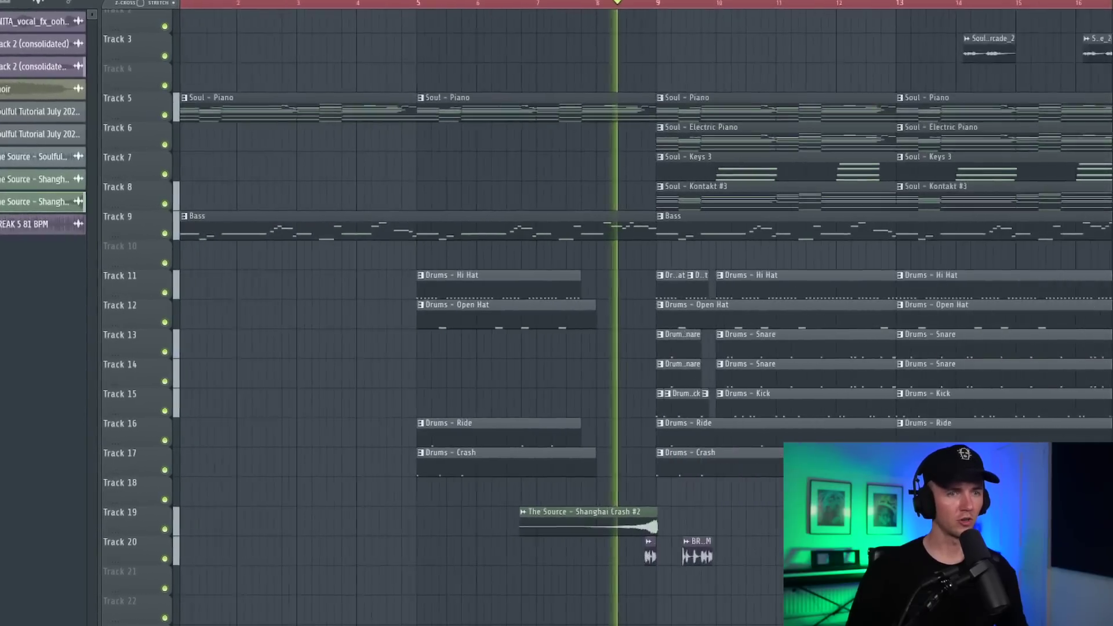
# Step: Play back the full song and review how the sections, drum breaks and transitions are arranged across the playlist
pyautogui.scroll(5, 730, 570)
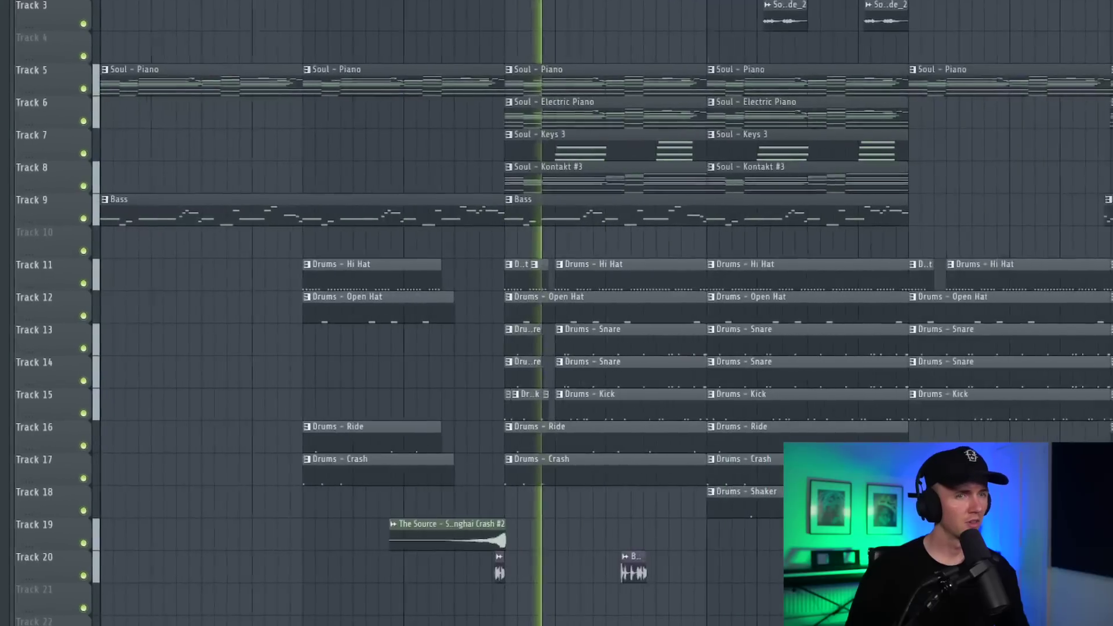
pyautogui.scroll(4, 718, 576)
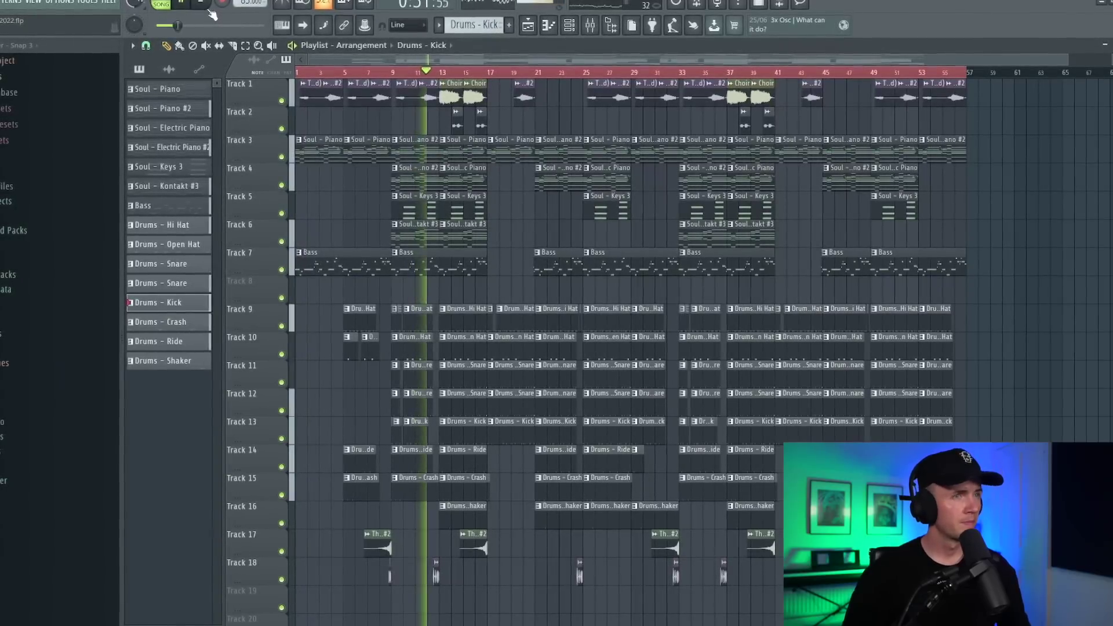
pyautogui.scroll(5, 386, 336)
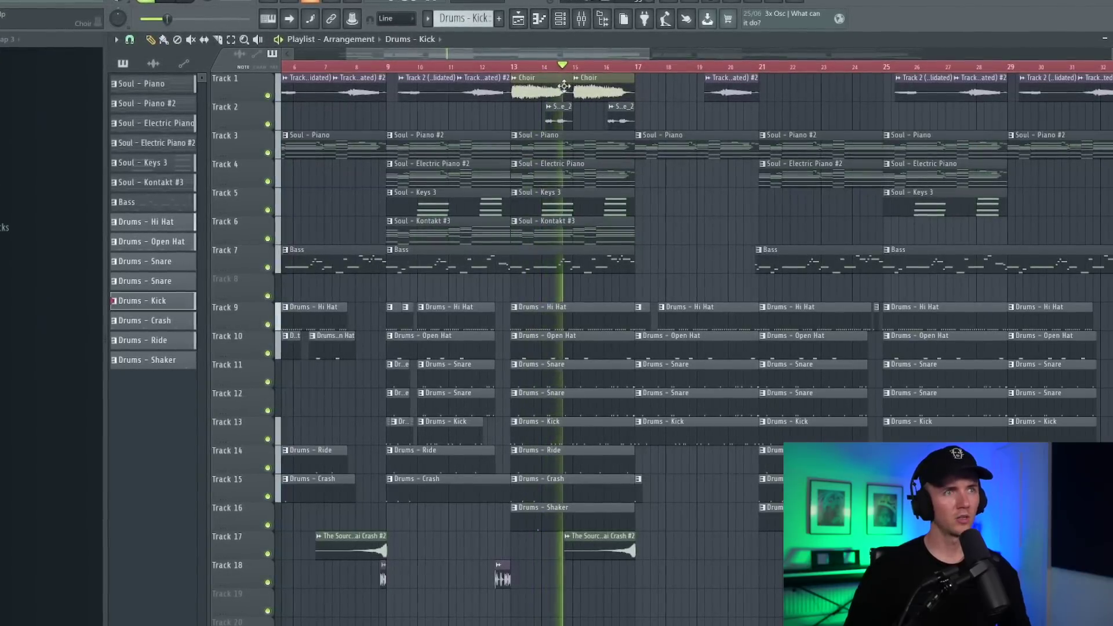
pyautogui.scroll(-5, 539, 178)
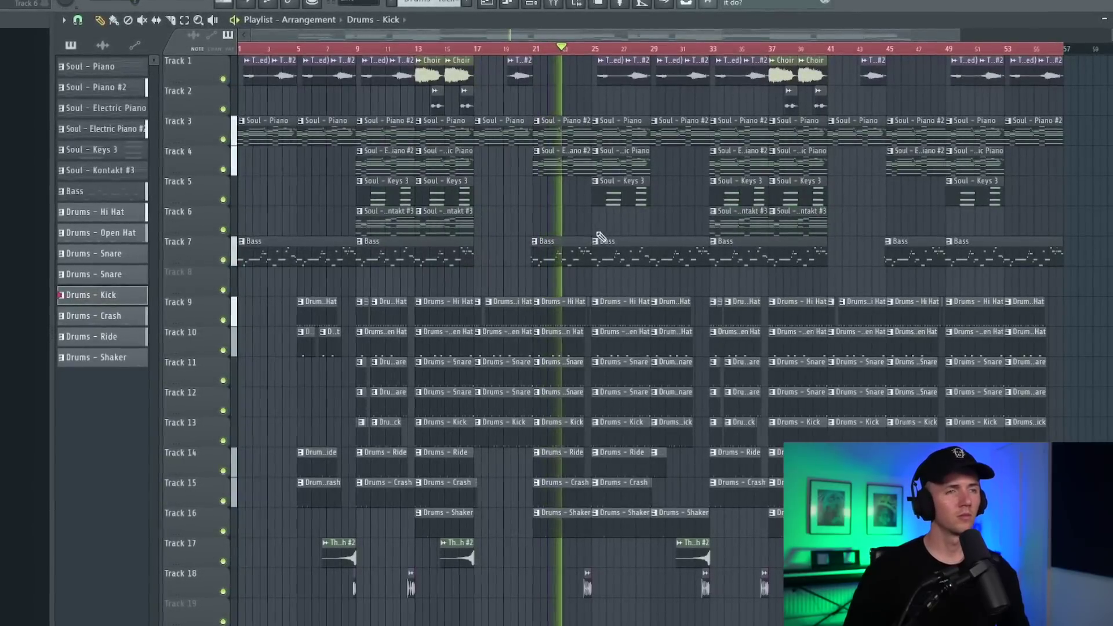
pyautogui.scroll(2, 597, 228)
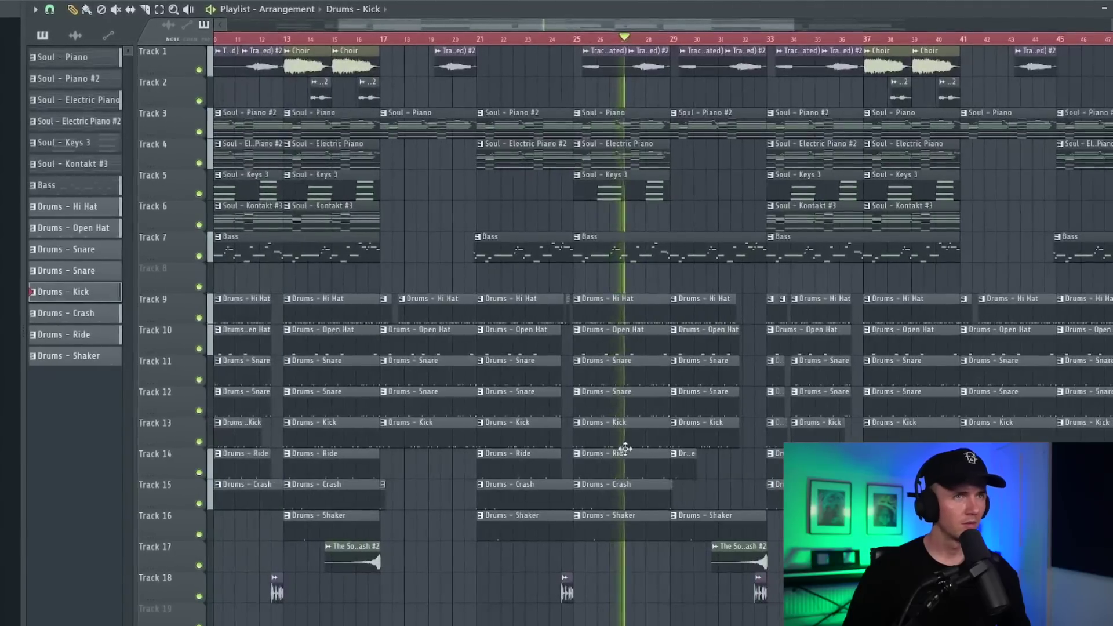
pyautogui.keyDown('ctrl'); pyautogui.scroll(-5, 623, 448); pyautogui.keyUp('ctrl')
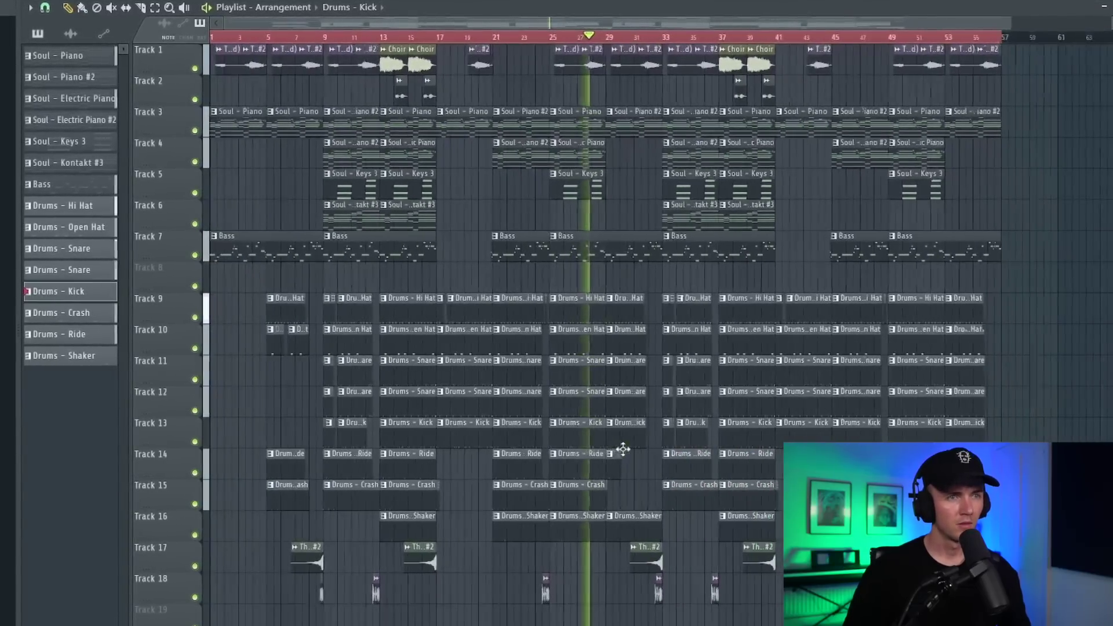